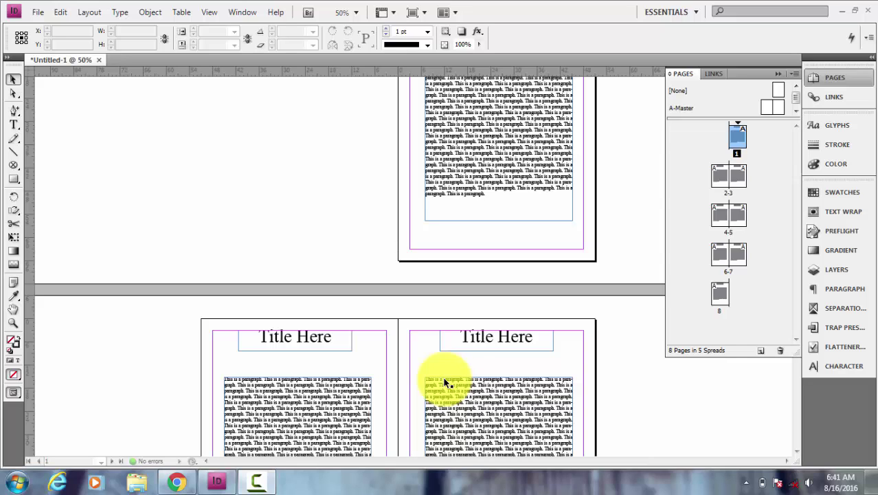
Inspect the title and paragraph frames on page 1 and spread 2-3.
{"action": "left_click", "coordinate": [265, 252]}
{"action": "scroll", "coordinate": [289, 258], "scroll_direction": "up", "scroll_amount": 3}
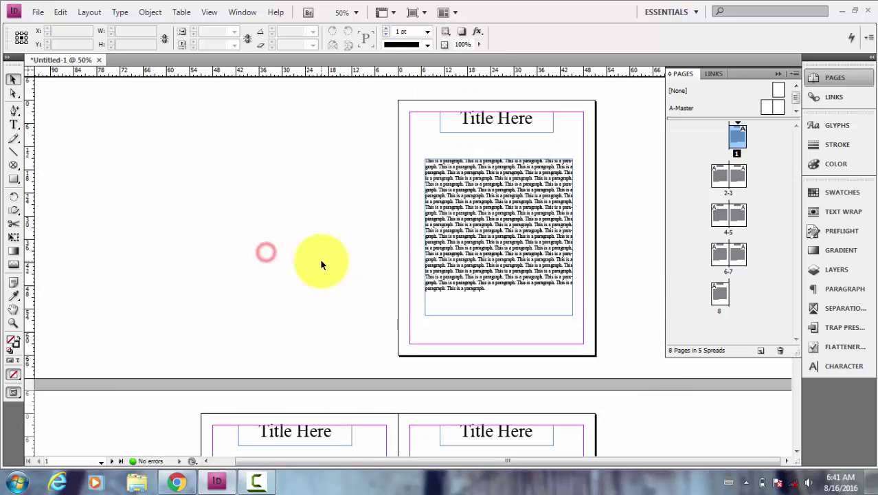
{"action": "left_click", "coordinate": [484, 120]}
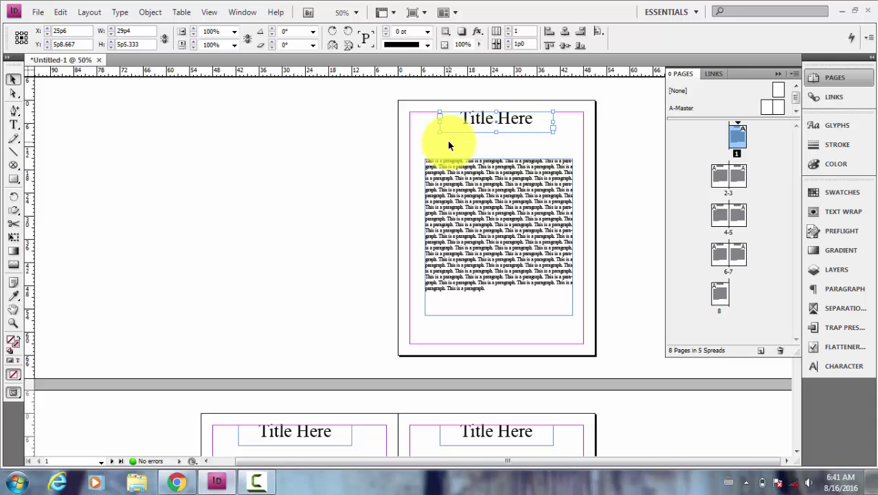
{"action": "left_click", "coordinate": [479, 210]}
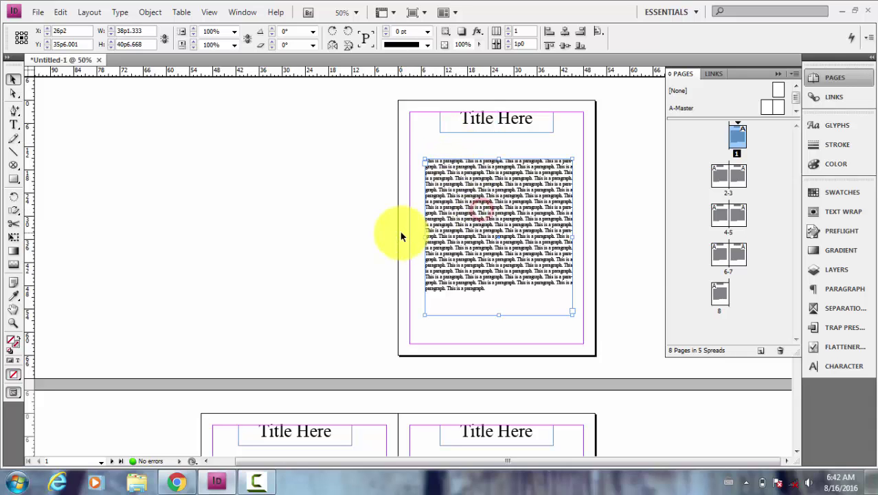
{"action": "scroll", "coordinate": [385, 262], "scroll_direction": "down", "scroll_amount": 3}
{"action": "left_click", "coordinate": [301, 341]}
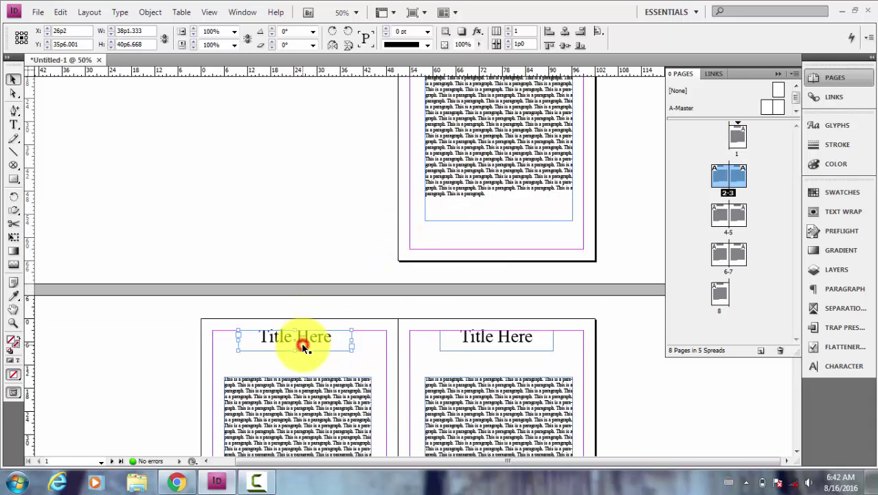
{"action": "left_click", "coordinate": [465, 342]}
{"action": "left_click", "coordinate": [327, 402]}
Inspect the title and paragraph frames on spread 4-5, then clear the selection.
{"action": "scroll", "coordinate": [306, 300], "scroll_direction": "down", "scroll_amount": 6}
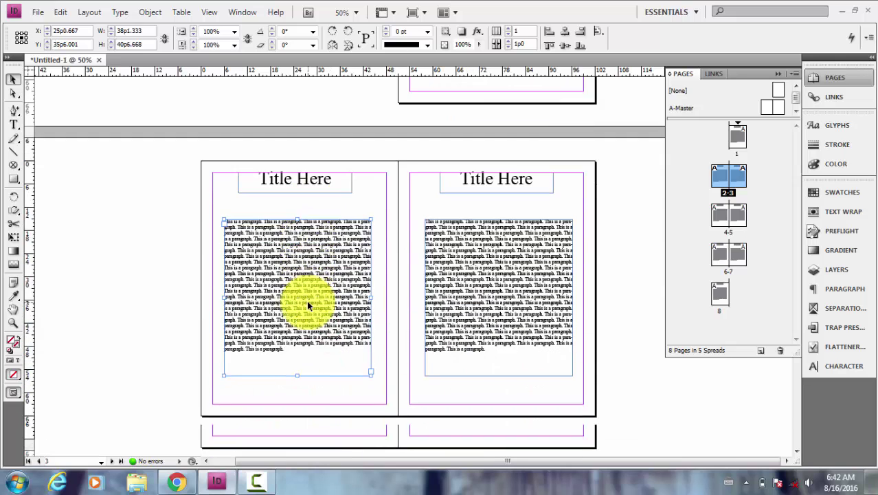
{"action": "scroll", "coordinate": [307, 300], "scroll_direction": "down", "scroll_amount": 7}
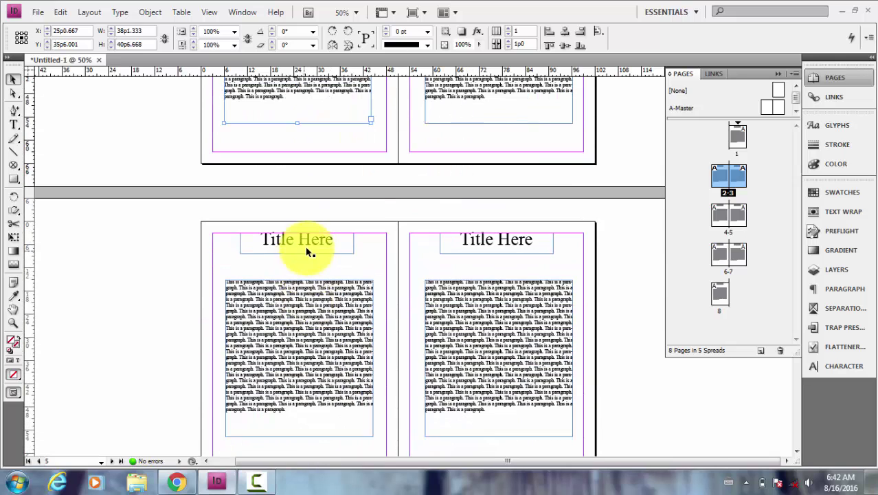
{"action": "left_click", "coordinate": [307, 249]}
{"action": "left_click", "coordinate": [309, 317]}
{"action": "left_click", "coordinate": [474, 320]}
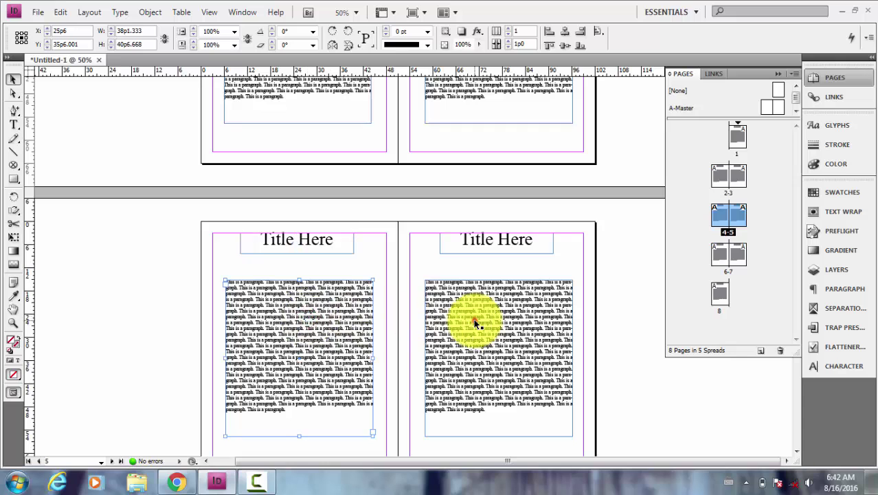
{"action": "left_click", "coordinate": [481, 251]}
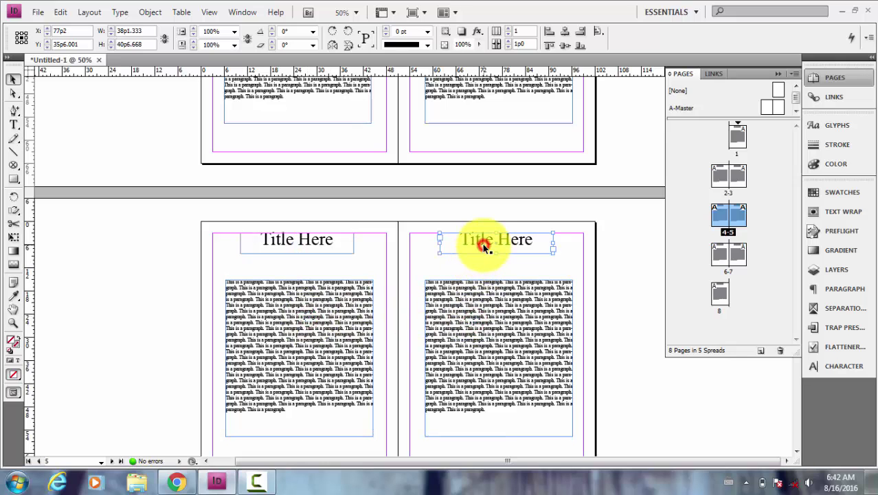
{"action": "left_click", "coordinate": [127, 321]}
Scroll through the later spreads and check a left-page paragraph frame.
{"action": "scroll", "coordinate": [215, 320], "scroll_direction": "down", "scroll_amount": 3}
{"action": "scroll", "coordinate": [215, 320], "scroll_direction": "down", "scroll_amount": 3}
{"action": "scroll", "coordinate": [215, 321], "scroll_direction": "up", "scroll_amount": 3}
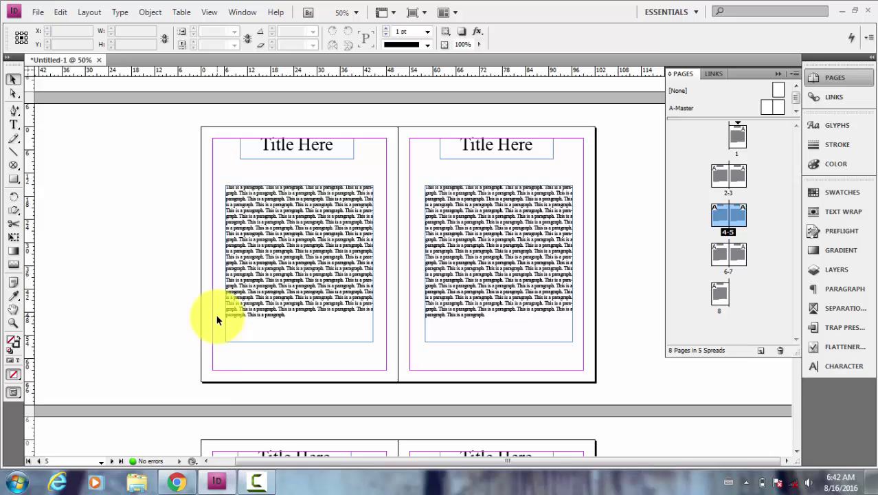
{"action": "scroll", "coordinate": [216, 320], "scroll_direction": "down", "scroll_amount": 5}
{"action": "scroll", "coordinate": [214, 320], "scroll_direction": "up", "scroll_amount": 1}
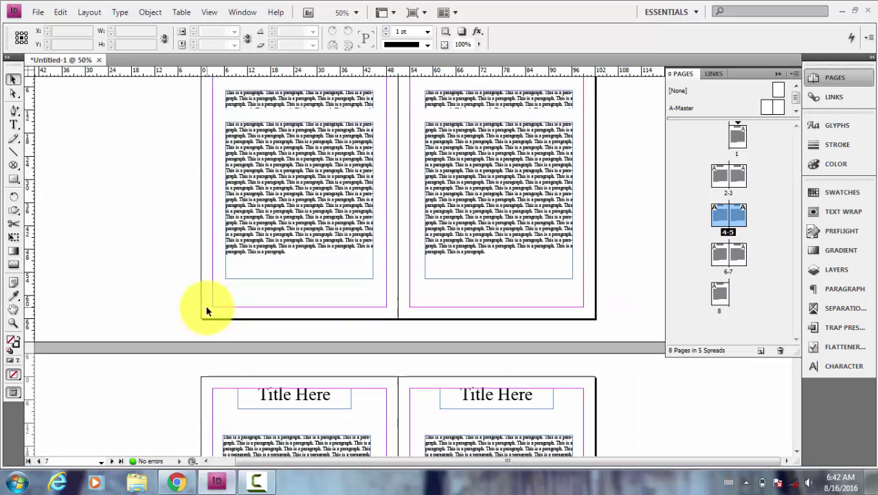
{"action": "scroll", "coordinate": [208, 306], "scroll_direction": "down", "scroll_amount": 2}
{"action": "left_click", "coordinate": [292, 349]}
{"action": "scroll", "coordinate": [292, 349], "scroll_direction": "down", "scroll_amount": 2}
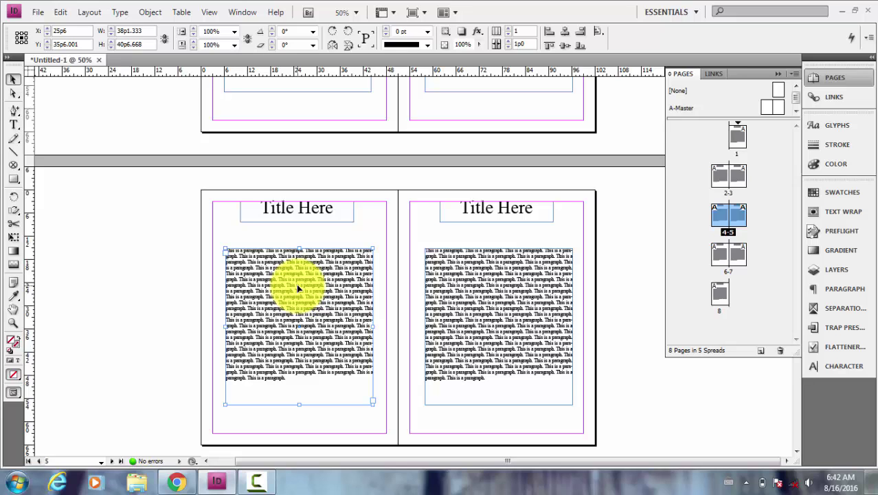
{"action": "scroll", "coordinate": [165, 299], "scroll_direction": "up", "scroll_amount": 3}
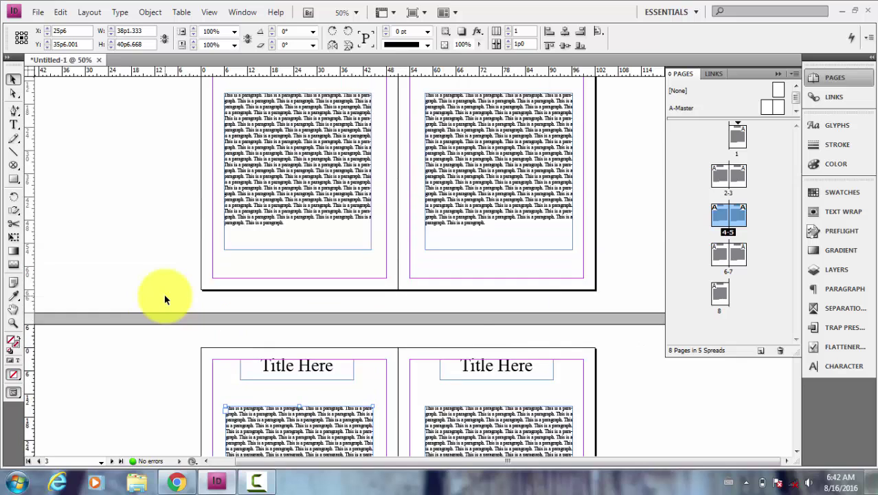
{"action": "scroll", "coordinate": [165, 299], "scroll_direction": "up", "scroll_amount": 7}
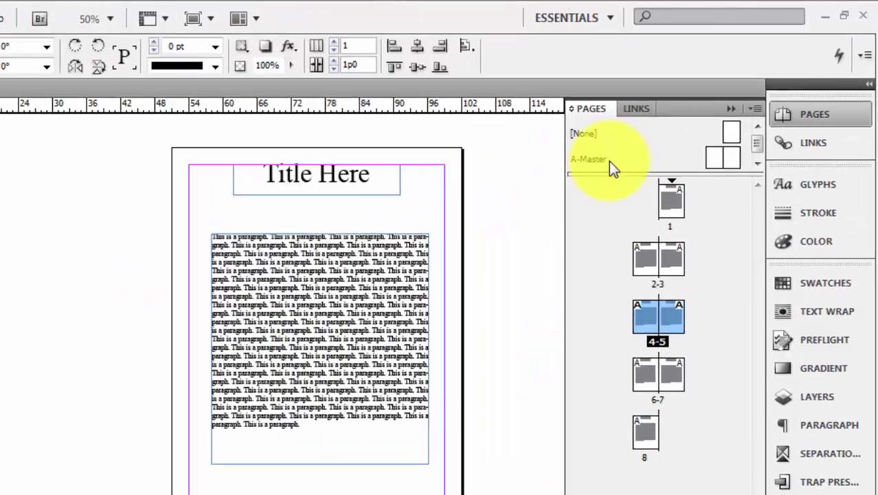
Open the A-Master spread and check its blank left master page.
{"action": "left_click", "coordinate": [696, 109]}
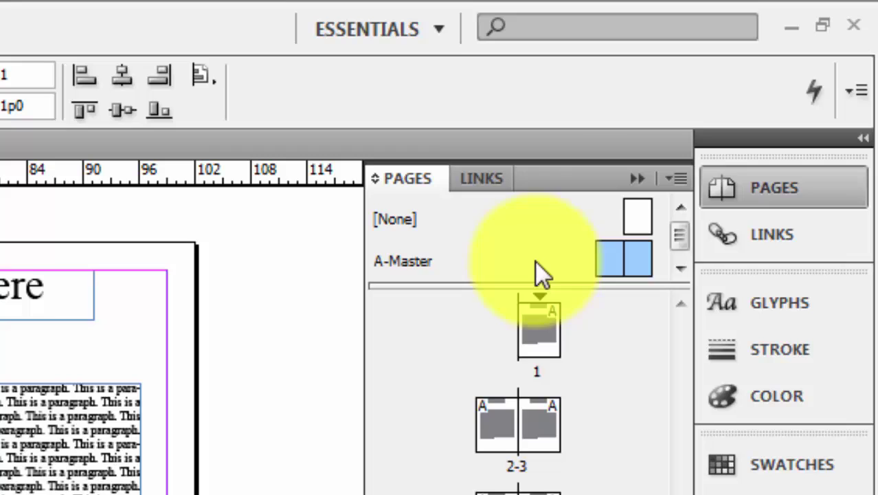
{"action": "double_click", "coordinate": [496, 262]}
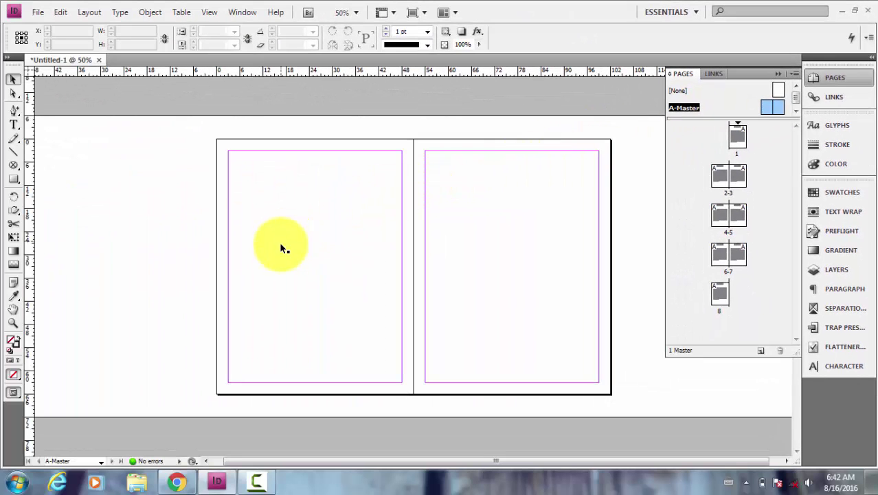
{"action": "left_click", "coordinate": [113, 320]}
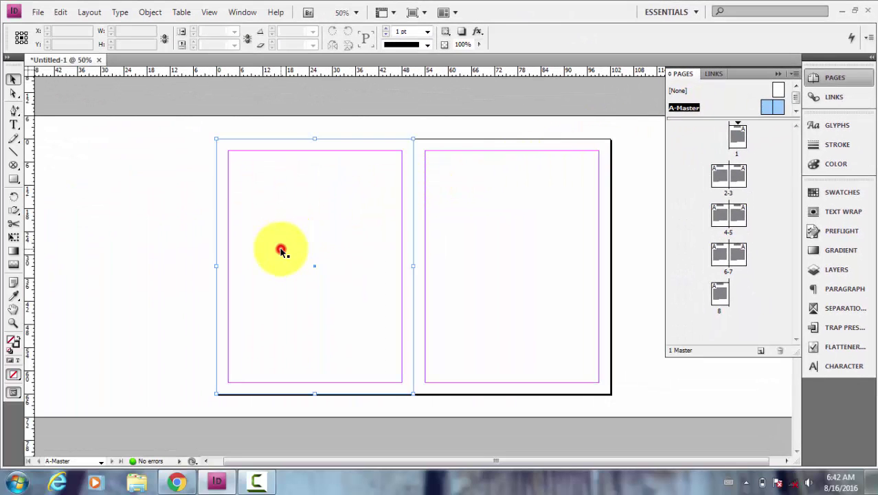
{"action": "left_click", "coordinate": [494, 252]}
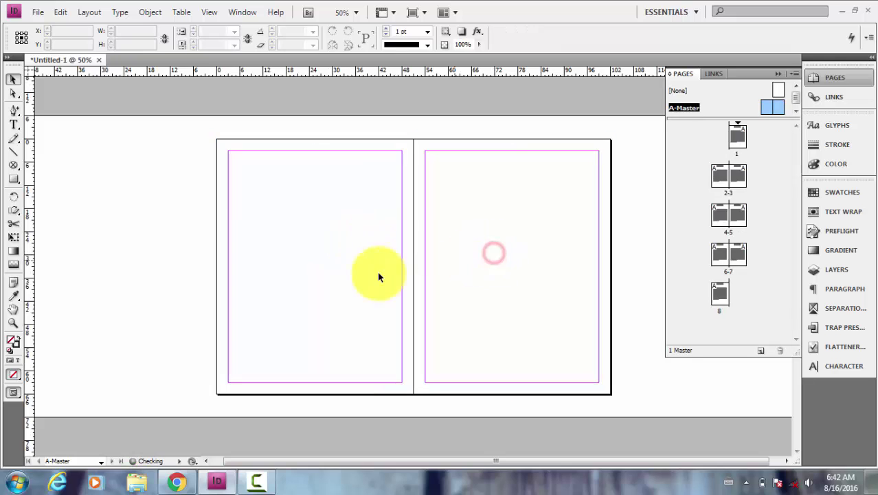
Draw a 51p0 × 66p0 rectangle over the whole left A-Master page with the Rectangle Tool.
{"action": "left_click", "coordinate": [14, 182]}
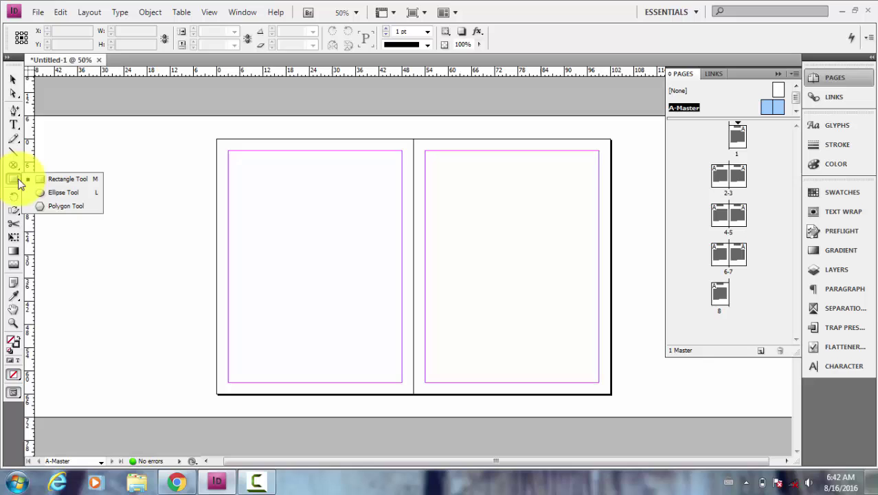
{"action": "left_click", "coordinate": [29, 179]}
{"action": "left_click_drag", "start_coordinate": [216, 140], "coordinate": [412, 388]}
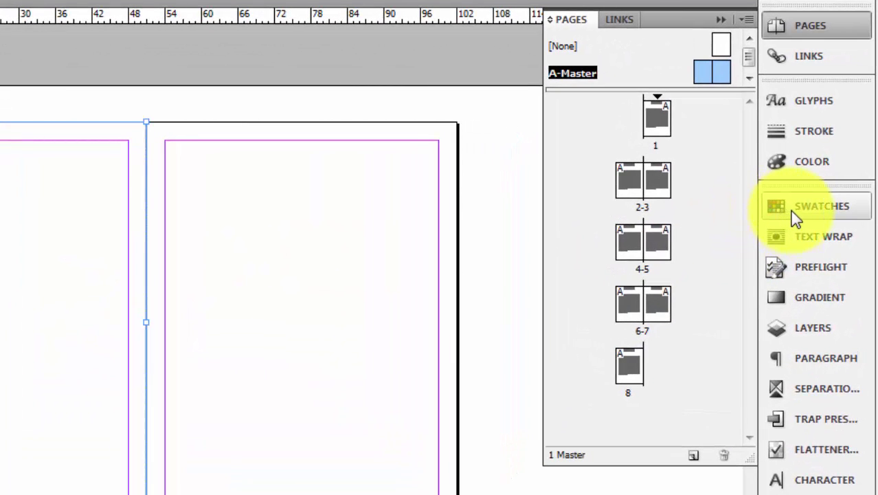
Fill the left-page rectangle with the Black swatch.
{"action": "left_click", "coordinate": [791, 209]}
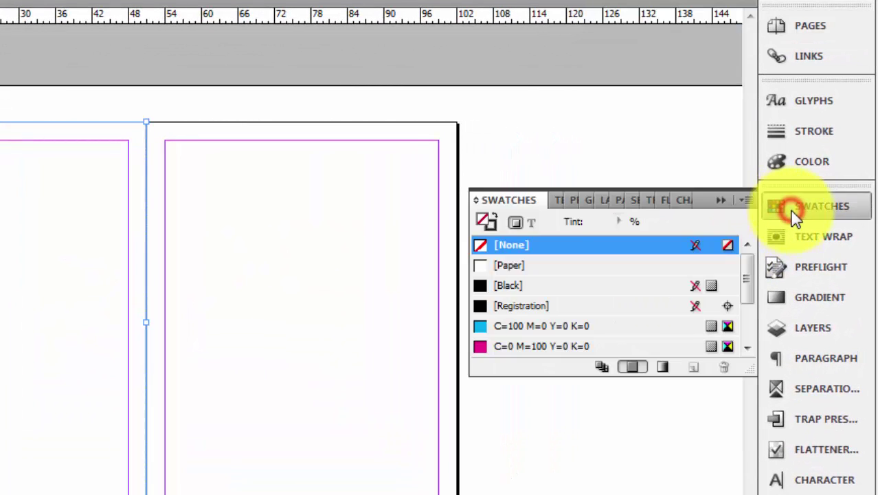
{"action": "left_click", "coordinate": [482, 218]}
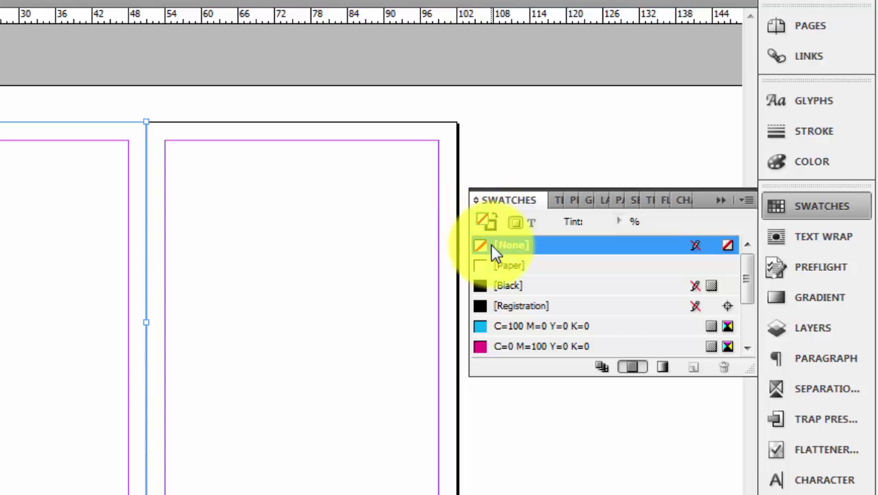
{"action": "left_click", "coordinate": [518, 285]}
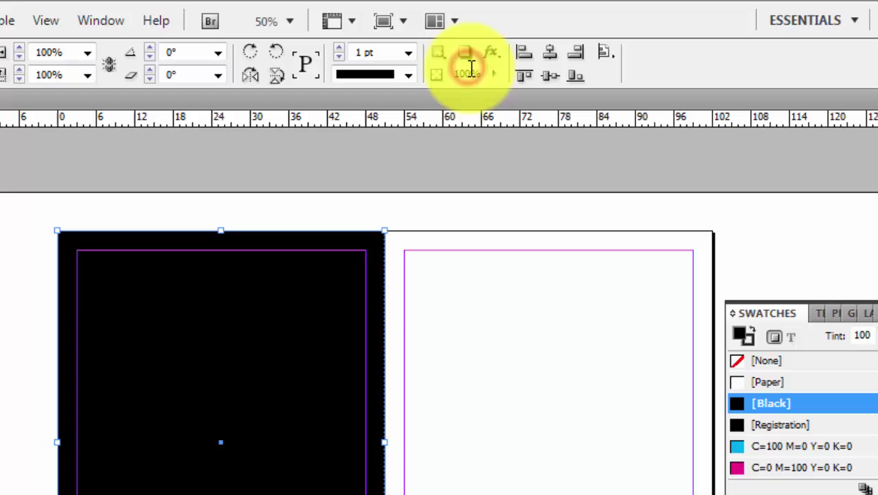
Set the black frame's opacity to 0.1% and deselect it.
{"action": "left_click", "coordinate": [468, 45]}
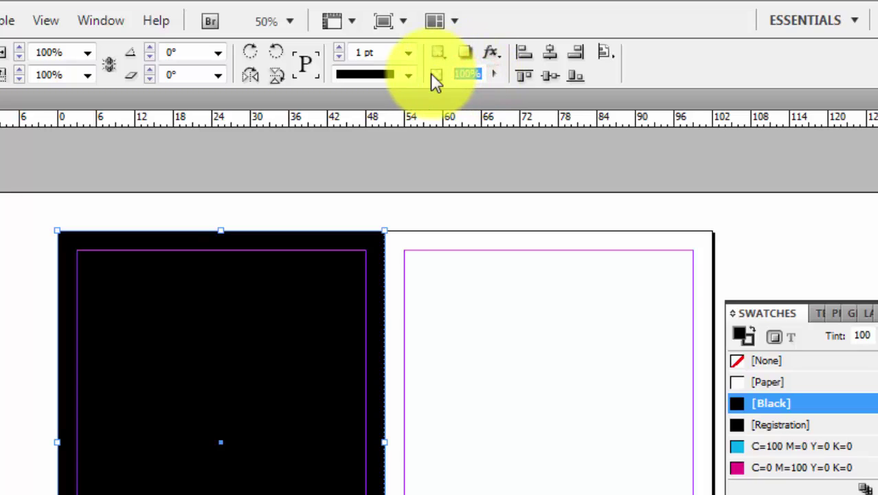
{"action": "key", "text": "BackSpace"}
{"action": "type", "text": "1"}
{"action": "key", "text": "Return"}
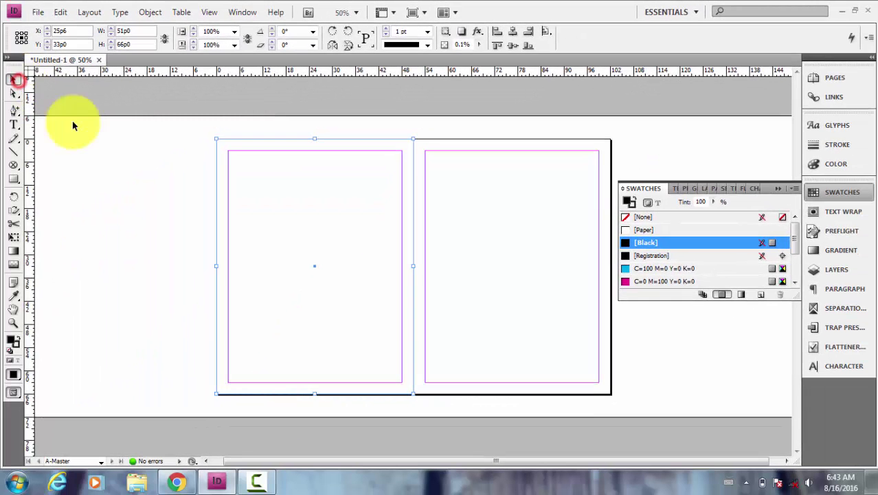
{"action": "left_click", "coordinate": [83, 175]}
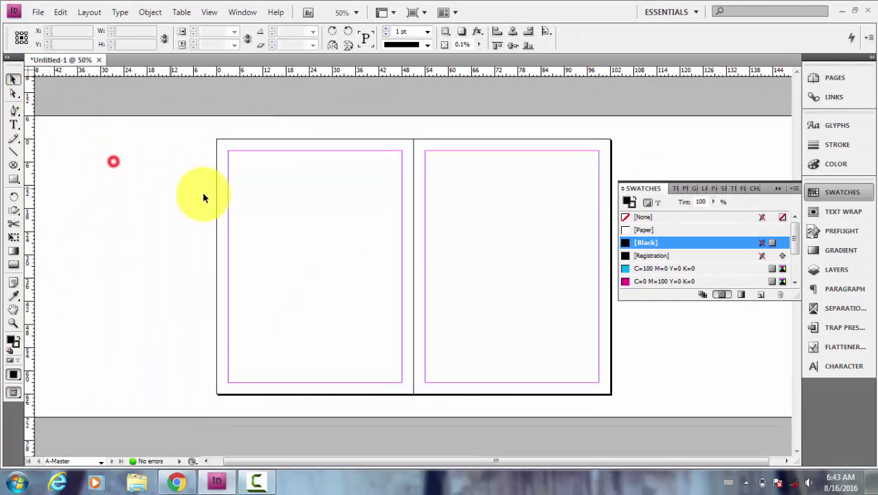
Alt-drag a copy of the 0.1% black frame onto the right master page and verify both frames.
{"action": "left_click", "coordinate": [286, 233]}
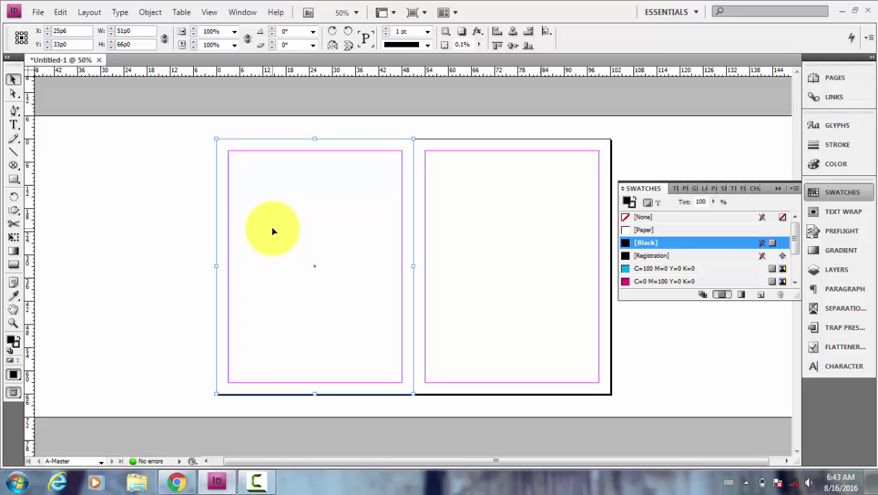
{"action": "left_click_drag", "start_coordinate": [262, 229], "coordinate": [461, 218]}
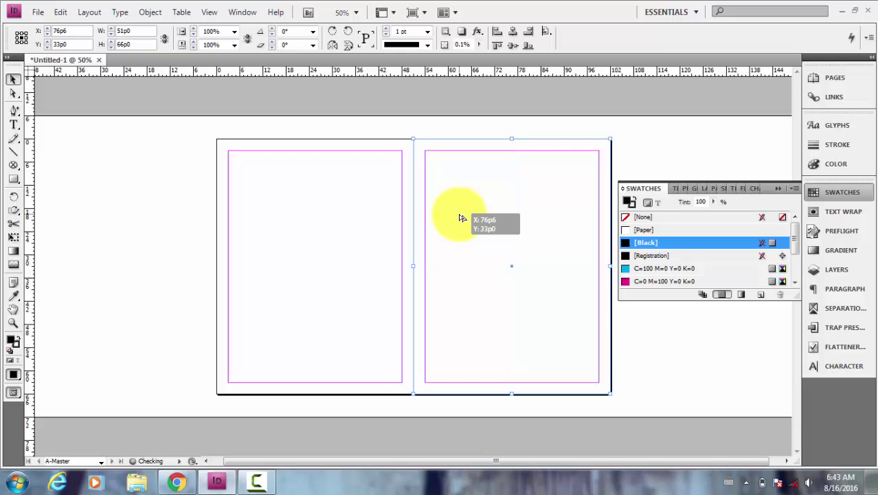
{"action": "left_click", "coordinate": [335, 229]}
{"action": "left_click", "coordinate": [500, 230]}
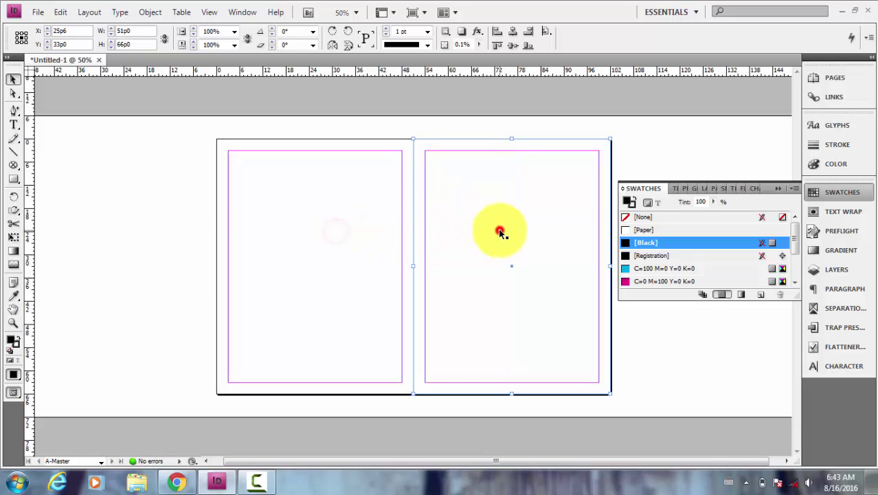
{"action": "left_click", "coordinate": [315, 236]}
{"action": "left_click", "coordinate": [482, 239]}
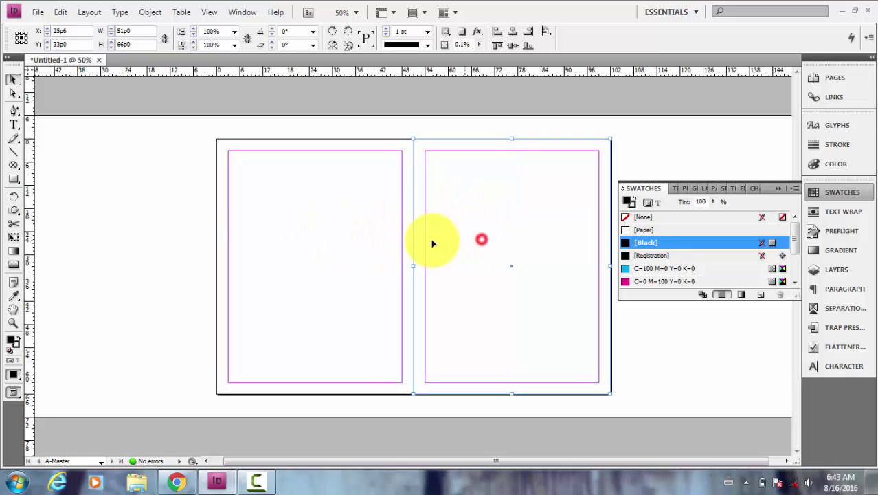
{"action": "left_click", "coordinate": [314, 238]}
{"action": "left_click", "coordinate": [488, 242]}
{"action": "left_click", "coordinate": [165, 242]}
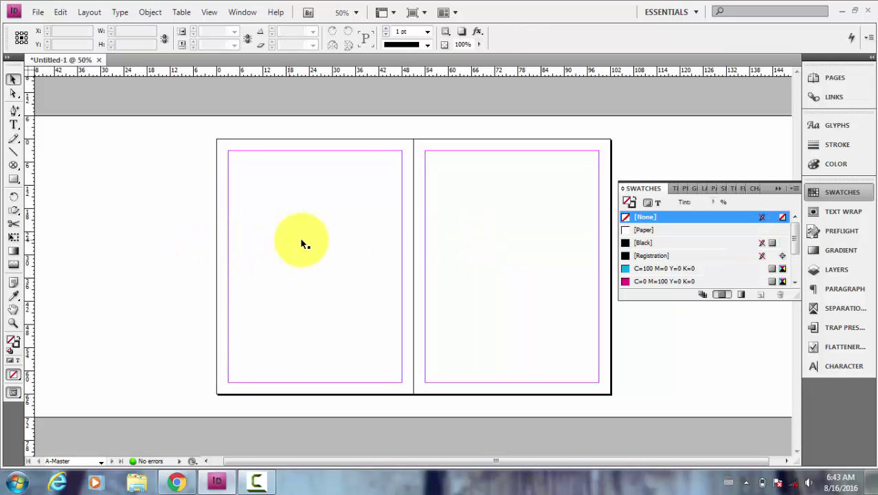
Return to document page 1 from the Pages panel.
{"action": "left_click", "coordinate": [832, 77]}
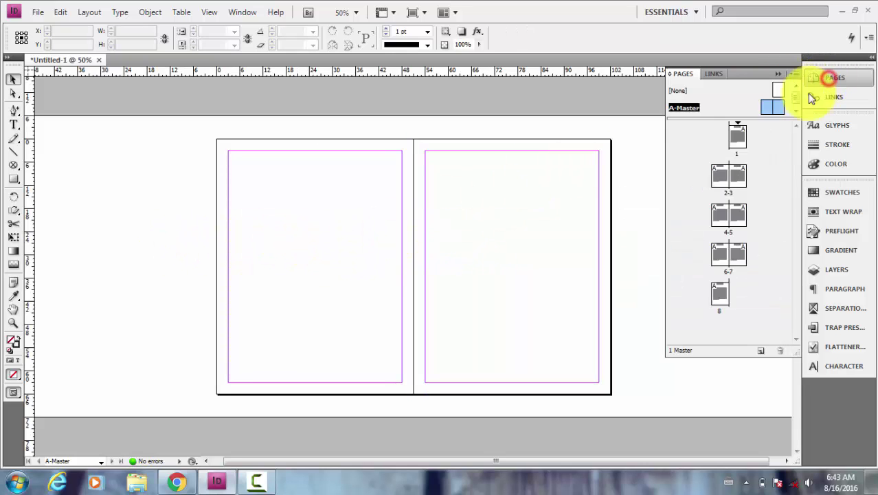
{"action": "left_click", "coordinate": [740, 138]}
{"action": "double_click", "coordinate": [740, 138]}
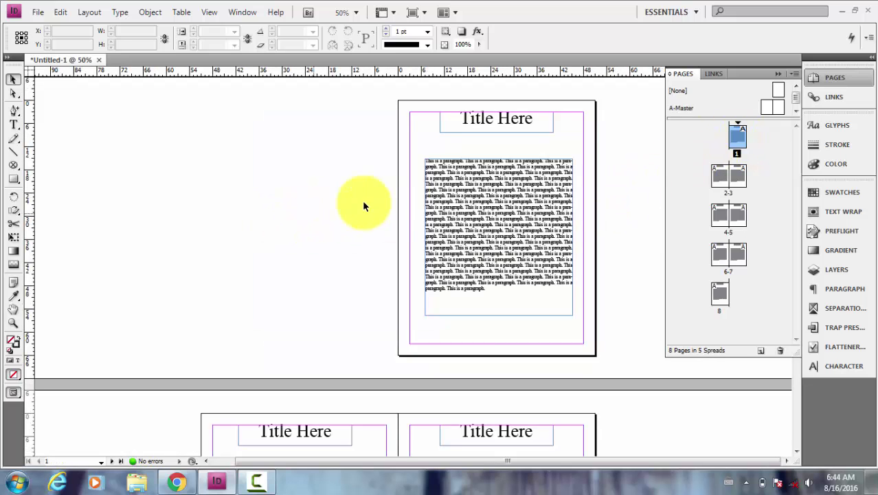
{"action": "left_click", "coordinate": [60, 14]}
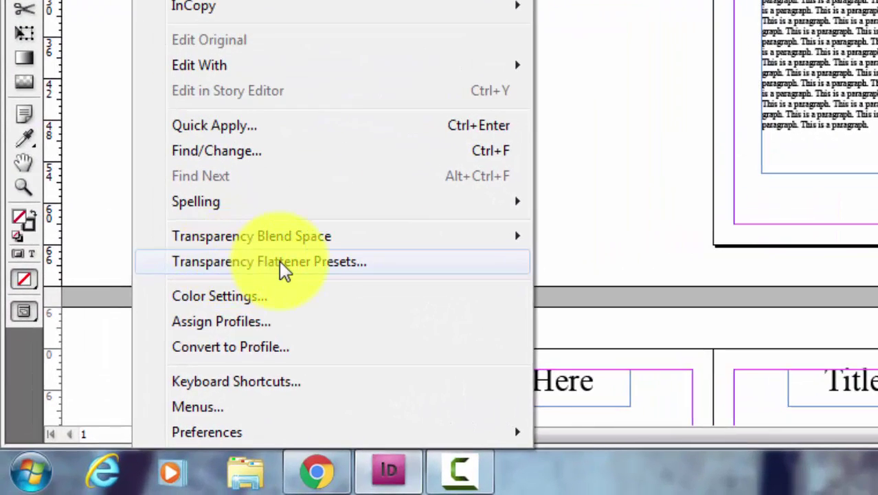
Open Edit > Transparency Flattener Presets and select [High Resolution].
{"action": "left_click", "coordinate": [279, 261]}
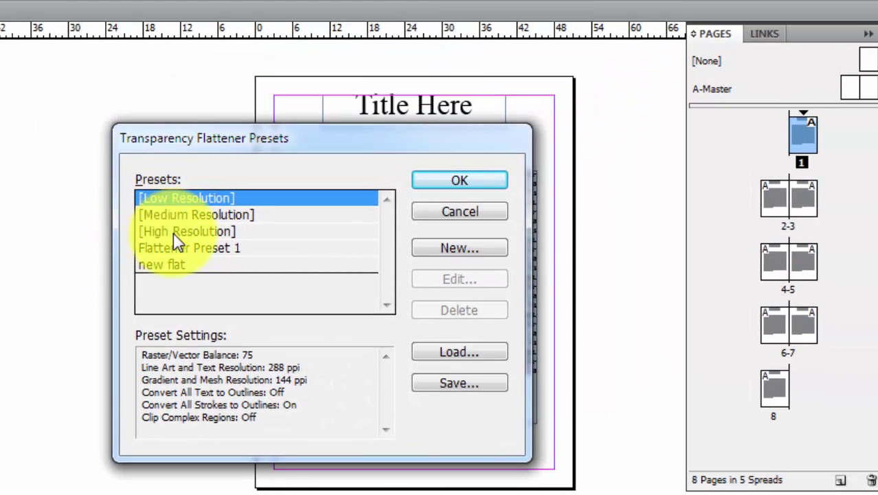
{"action": "left_click", "coordinate": [177, 233]}
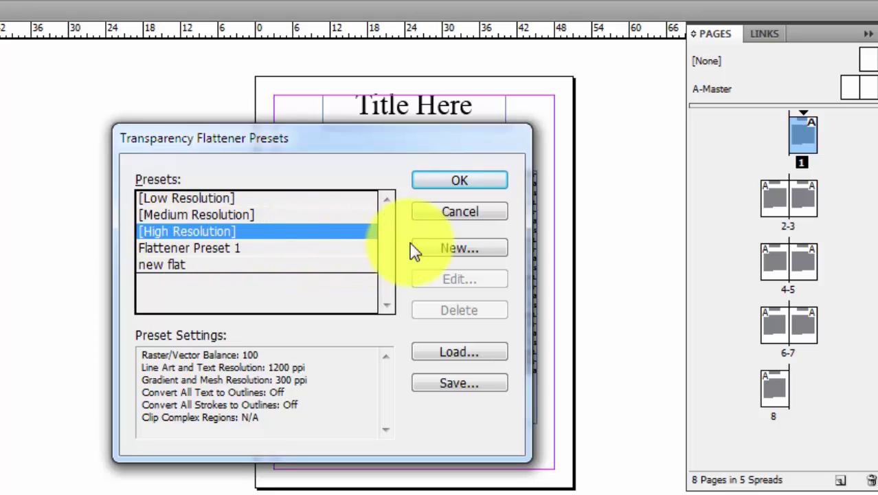
Create a new 'flat texts' flattener preset with Convert All Text to Outlines enabled.
{"action": "left_click", "coordinate": [458, 249]}
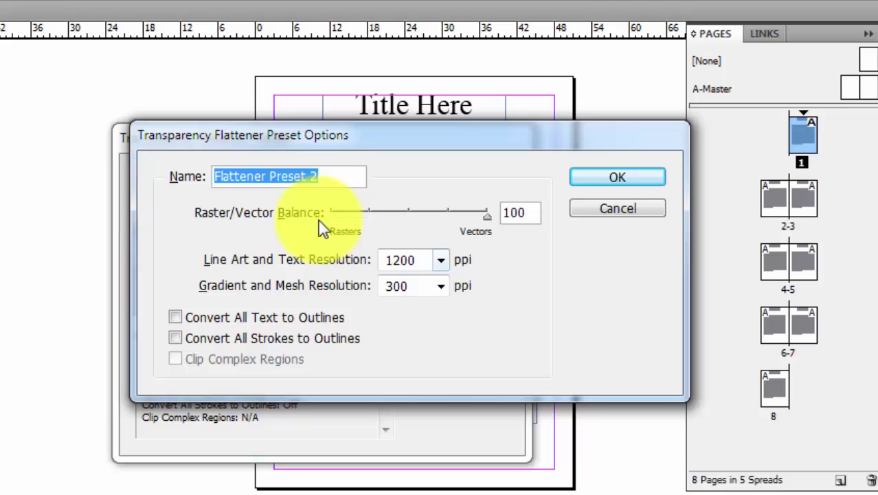
{"action": "left_click", "coordinate": [334, 176]}
{"action": "left_click_drag", "start_coordinate": [335, 176], "coordinate": [147, 177]}
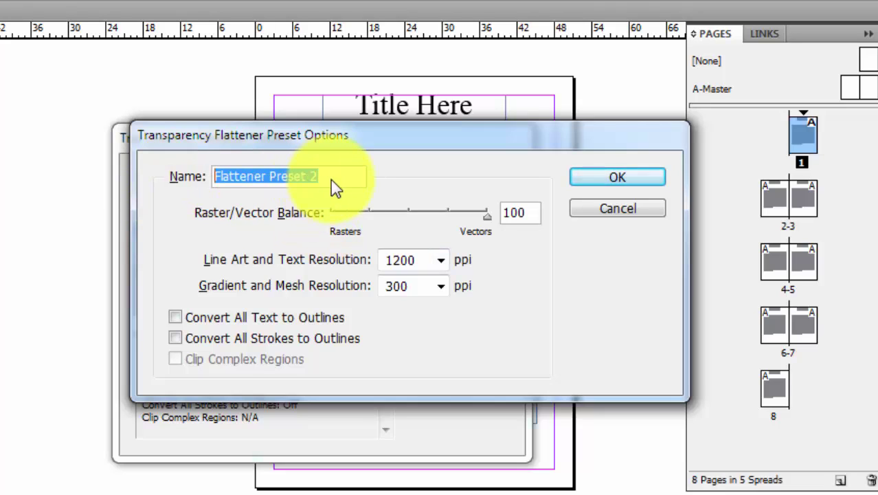
{"action": "type", "text": "f"}
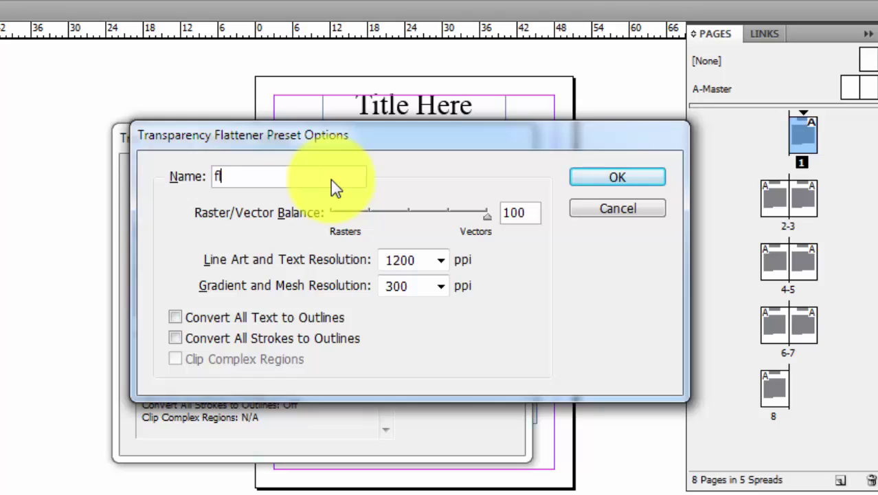
{"action": "type", "text": "lat texts"}
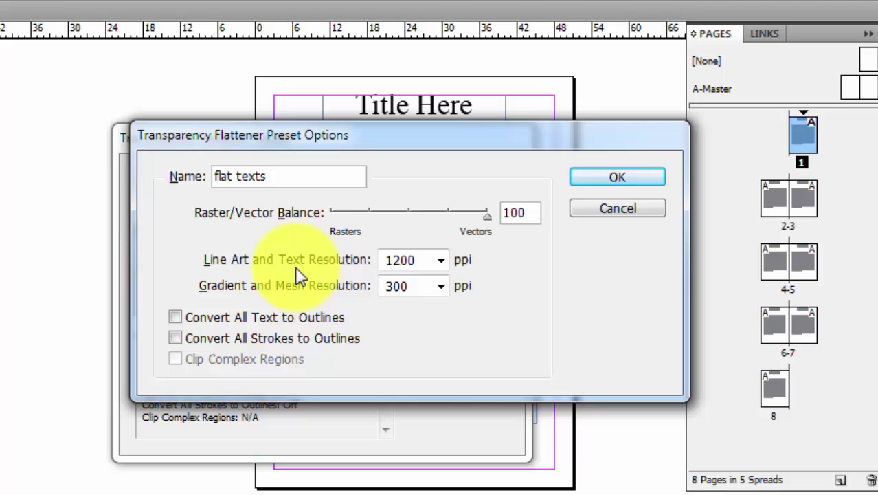
{"action": "left_click", "coordinate": [176, 318]}
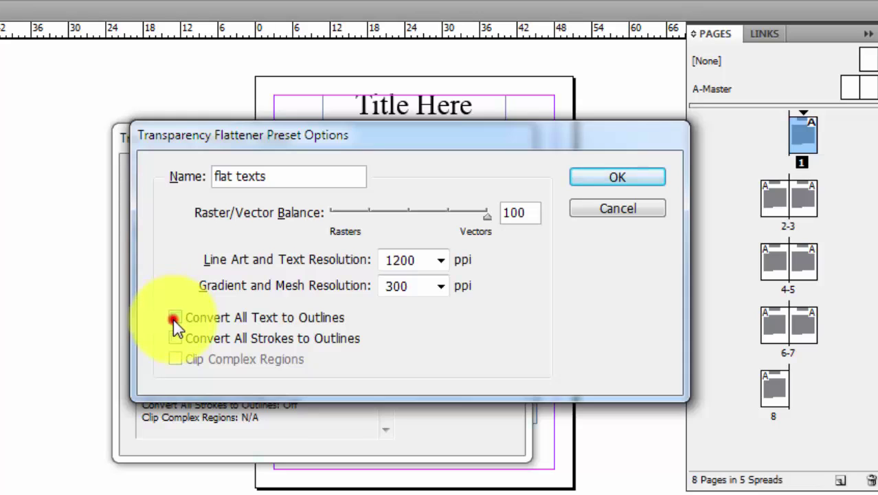
{"action": "left_click", "coordinate": [599, 184]}
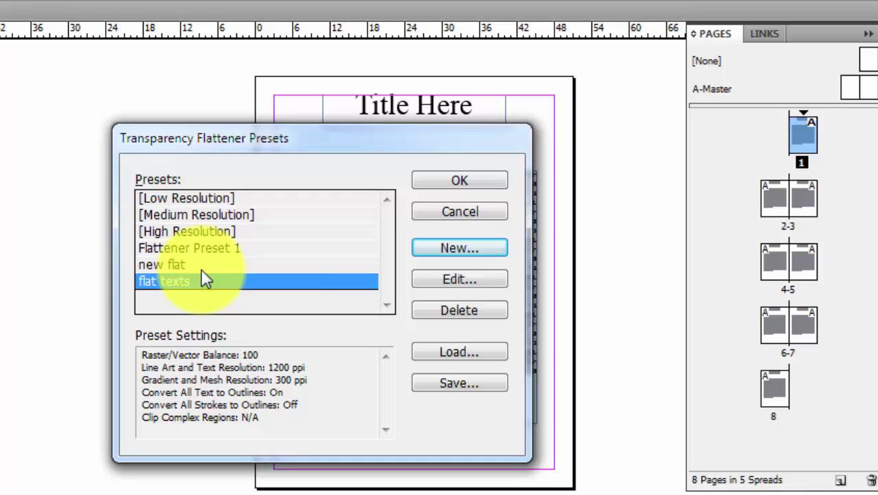
Close the flattener presets and keep Adobe PDF as the export format.
{"action": "left_click", "coordinate": [459, 180]}
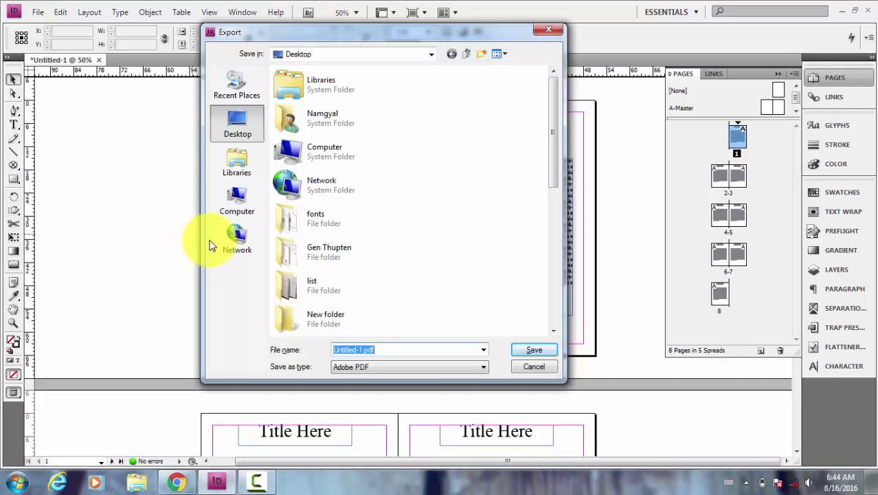
{"action": "left_click_drag", "start_coordinate": [358, 37], "coordinate": [369, 33]}
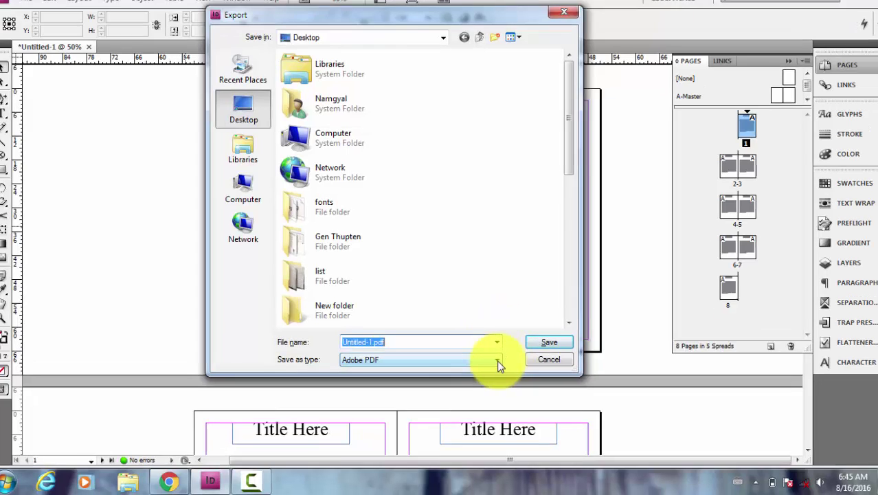
{"action": "left_click", "coordinate": [497, 364]}
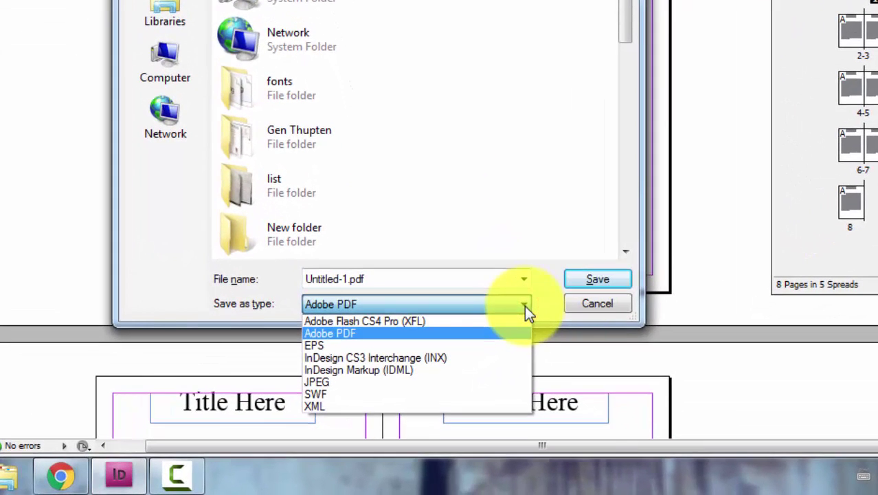
{"action": "left_click", "coordinate": [326, 338]}
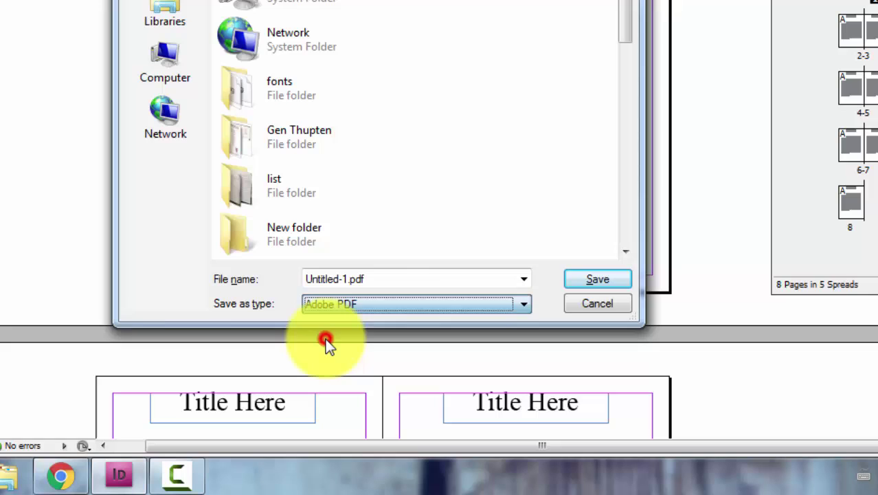
Name the PDF export 'flat document' and save to reach the Export Adobe PDF settings.
{"action": "double_click", "coordinate": [393, 279]}
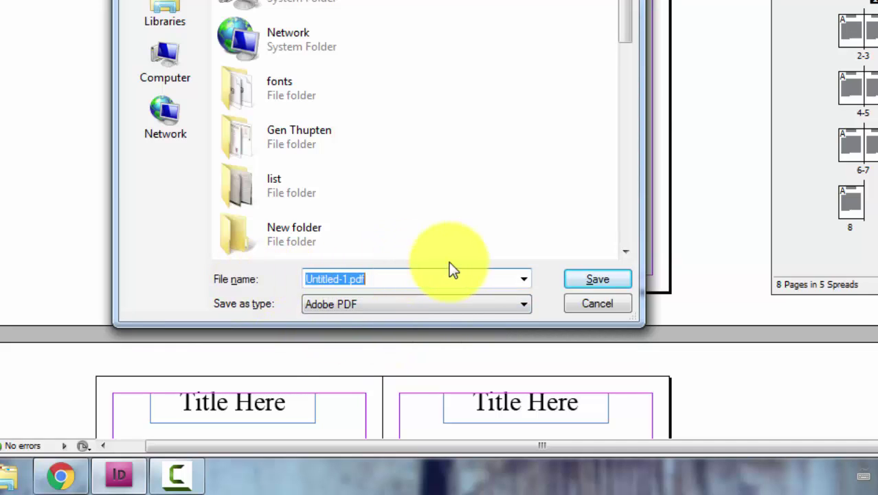
{"action": "type", "text": "flat"}
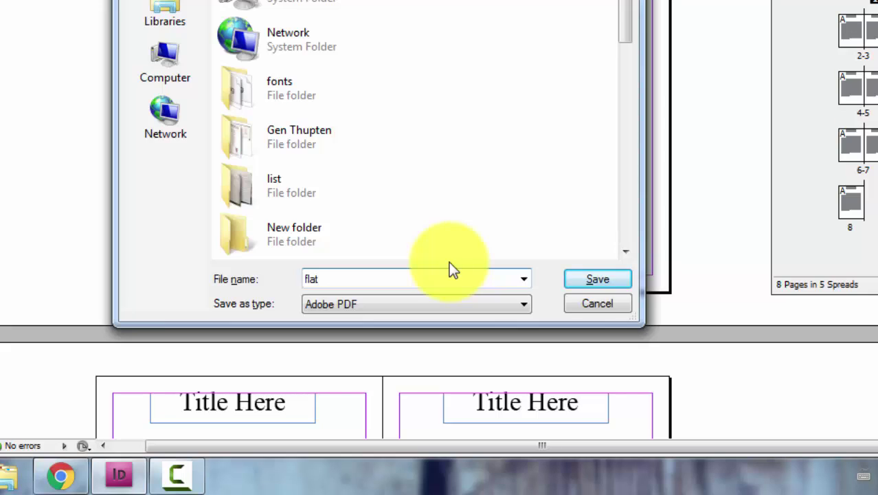
{"action": "type", "text": " documents"}
{"action": "key", "text": "BackSpace"}
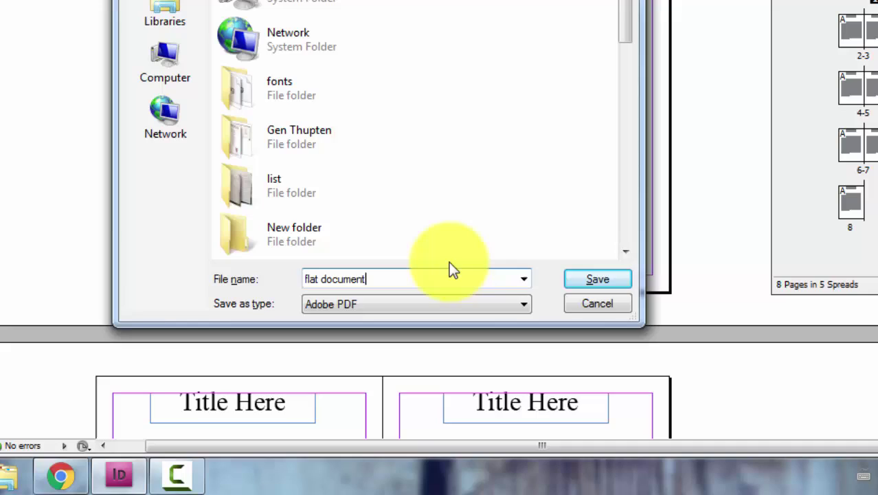
{"action": "left_click", "coordinate": [589, 279]}
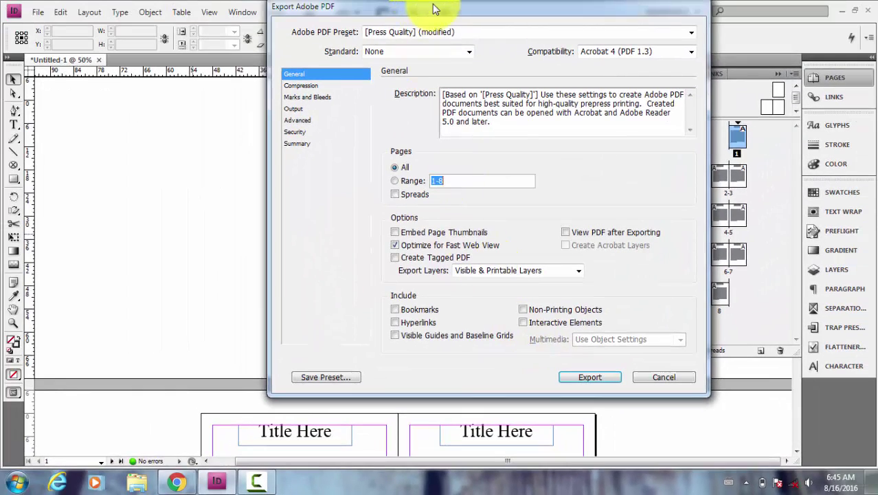
{"action": "left_click_drag", "start_coordinate": [433, 6], "coordinate": [333, 35]}
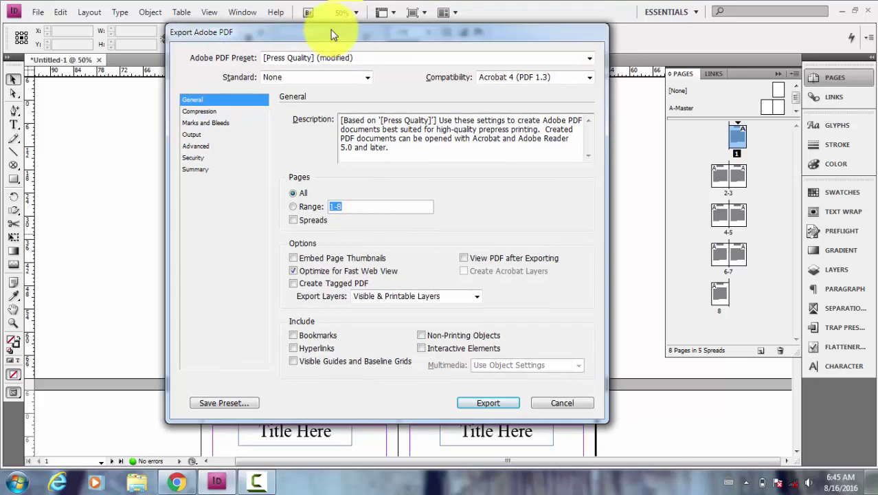
Choose the [Press Quality] PDF preset and show the Advanced settings.
{"action": "left_click", "coordinate": [591, 60]}
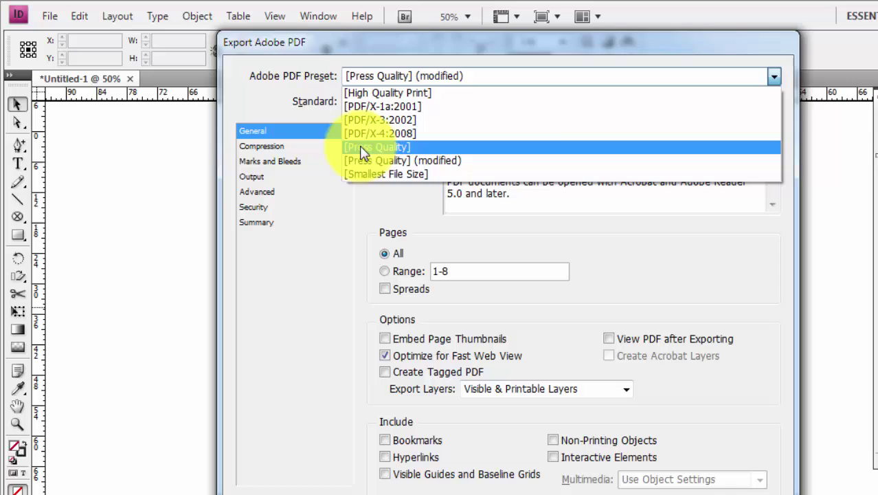
{"action": "left_click", "coordinate": [362, 148]}
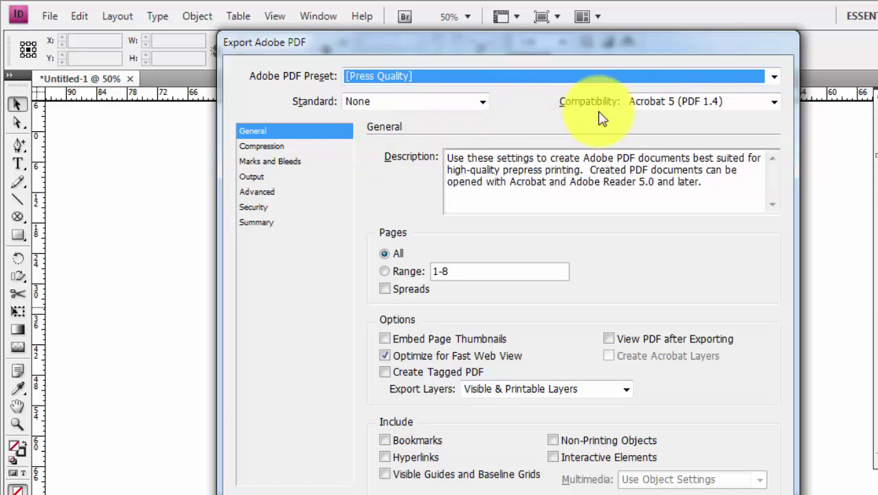
{"action": "left_click", "coordinate": [262, 193]}
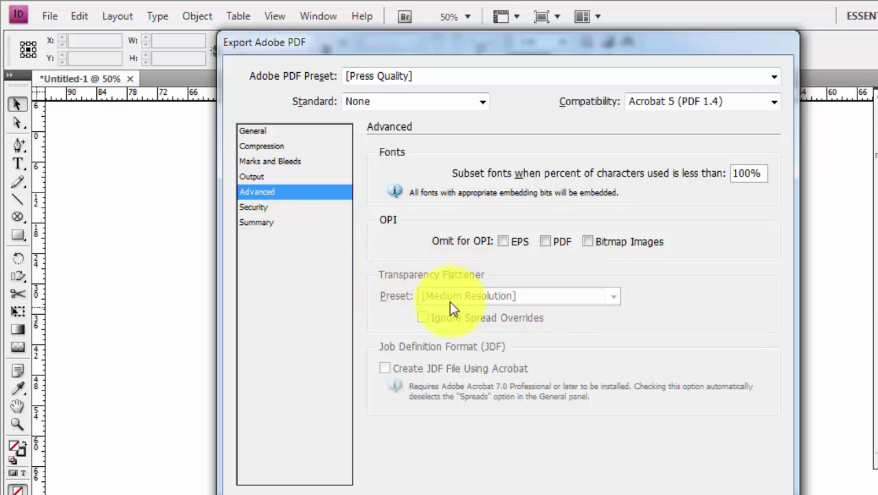
Set Acrobat 4 (PDF 1.3) compatibility and the flat texts flattener preset, then export.
{"action": "left_click", "coordinate": [775, 103]}
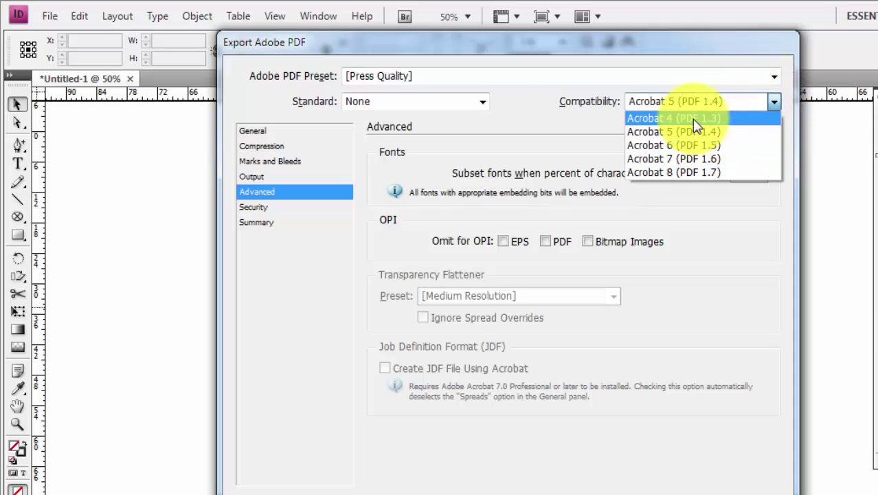
{"action": "left_click", "coordinate": [698, 120]}
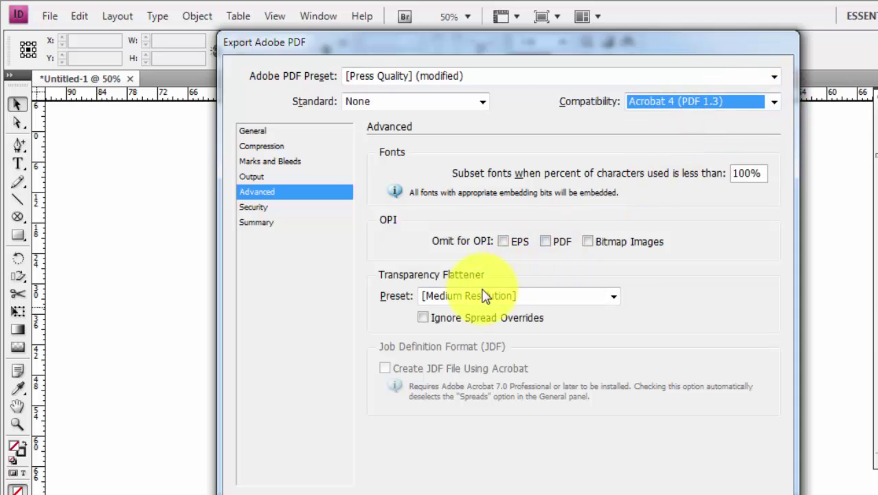
{"action": "left_click", "coordinate": [613, 297]}
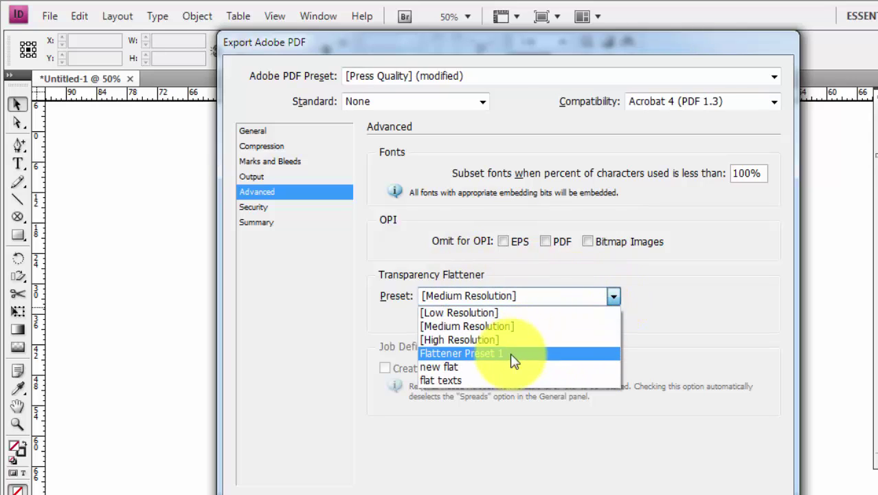
{"action": "left_click", "coordinate": [454, 390]}
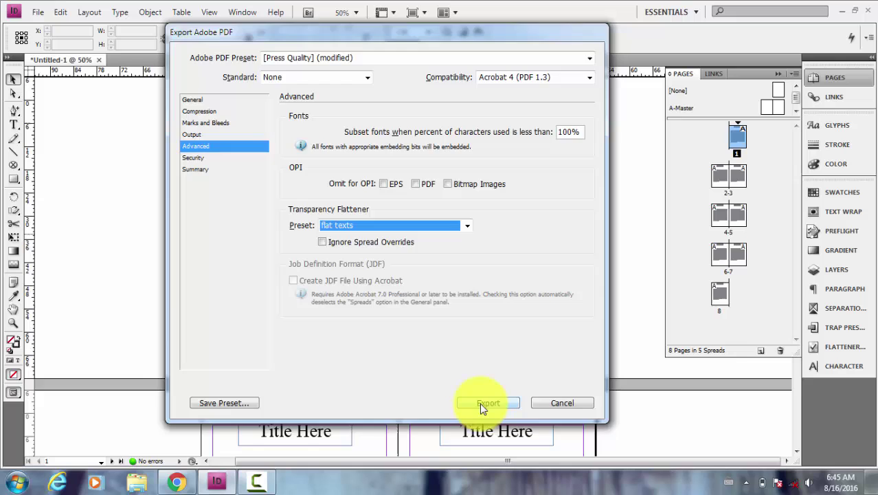
{"action": "left_click", "coordinate": [479, 402]}
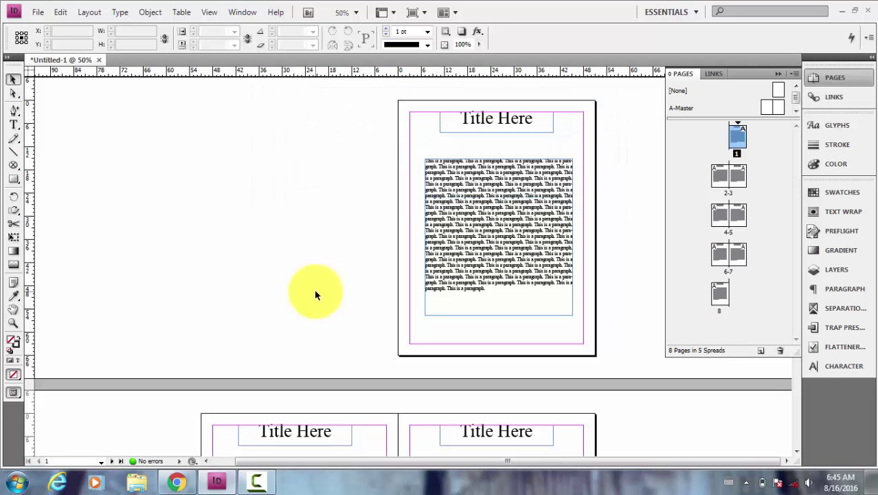
Show the desktop and open flat document.pdf in Adobe Acrobat Pro.
{"action": "key", "text": "super+d"}
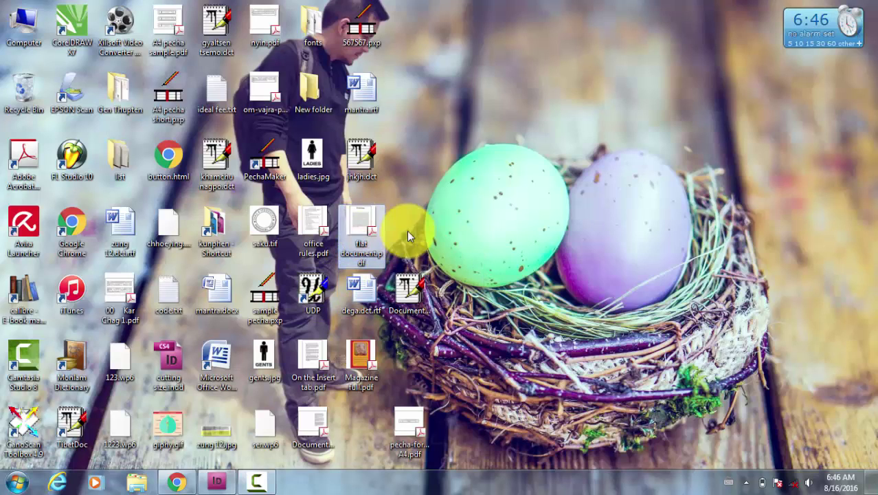
{"action": "double_click", "coordinate": [358, 235]}
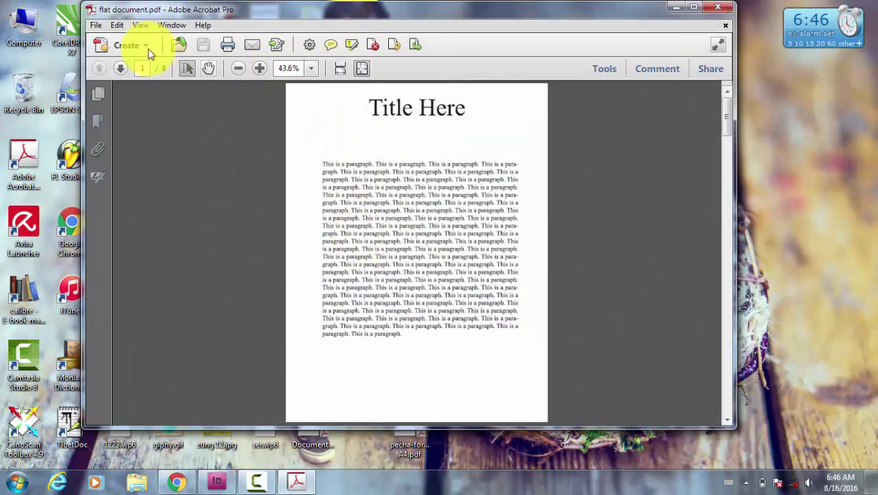
Open Document Properties for flat document.pdf and confirm its Fonts tab lists no fonts.
{"action": "left_click", "coordinate": [97, 29]}
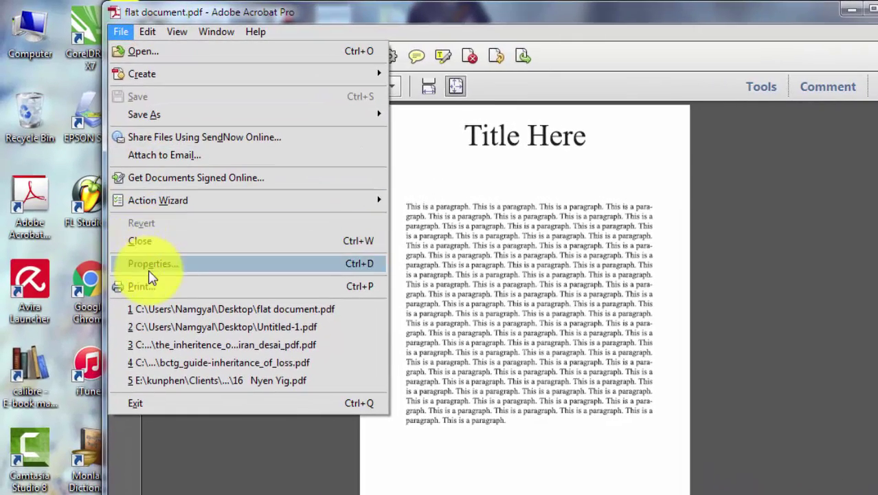
{"action": "left_click", "coordinate": [134, 234]}
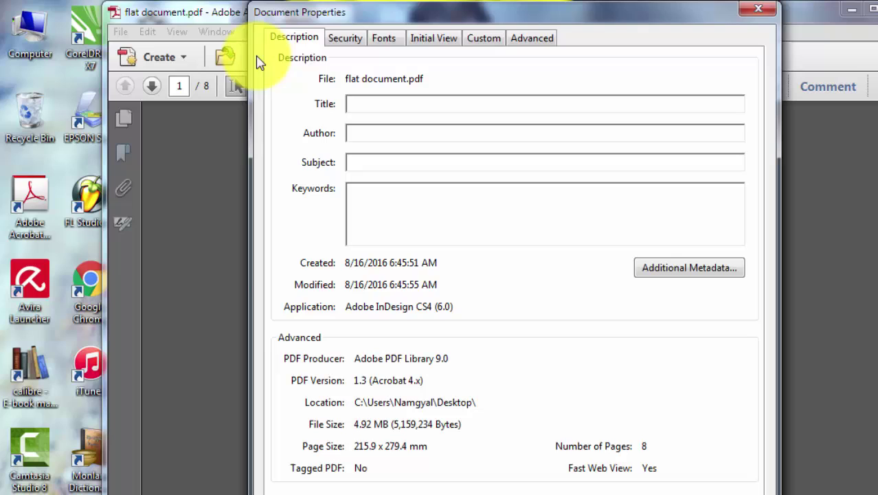
{"action": "left_click_drag", "start_coordinate": [383, 18], "coordinate": [396, 17]}
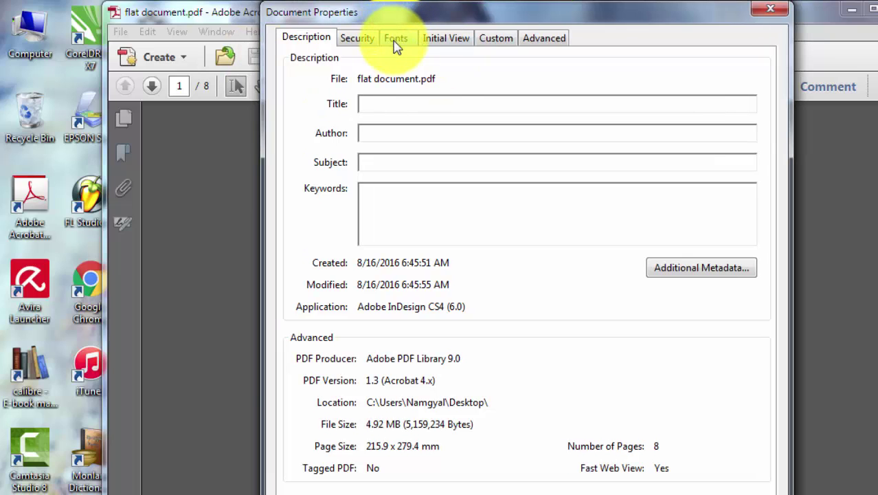
{"action": "left_click", "coordinate": [396, 40]}
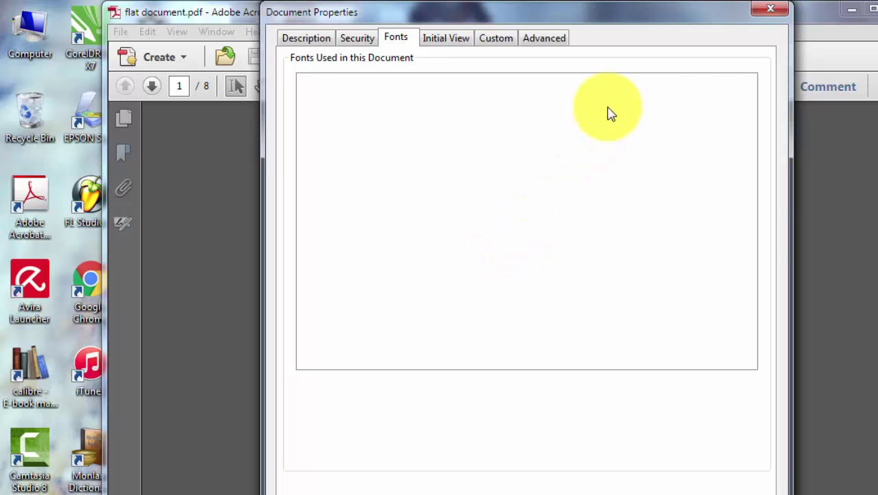
{"action": "left_click", "coordinate": [769, 14]}
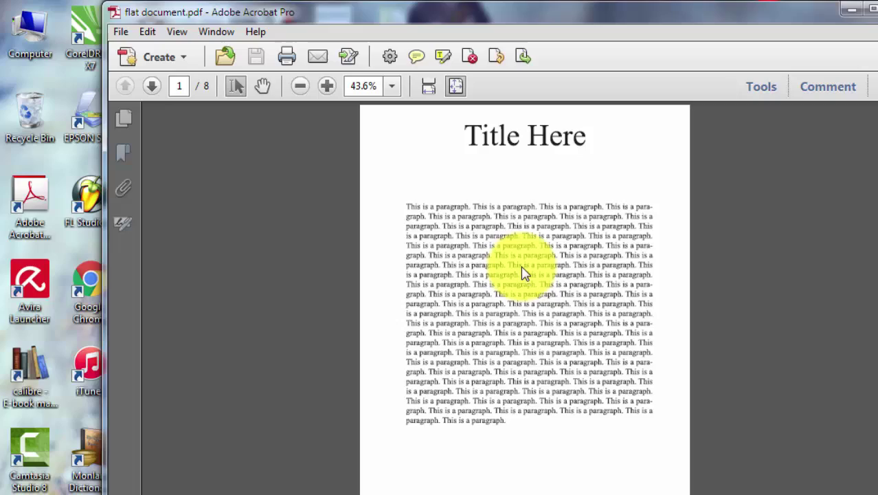
{"action": "scroll", "coordinate": [521, 266], "scroll_direction": "up", "scroll_amount": 4}
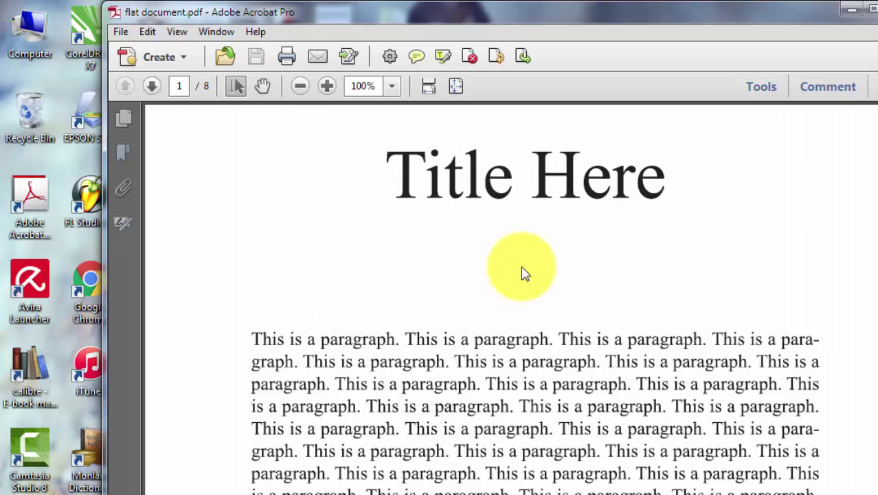
{"action": "scroll", "coordinate": [521, 266], "scroll_direction": "down", "scroll_amount": 4}
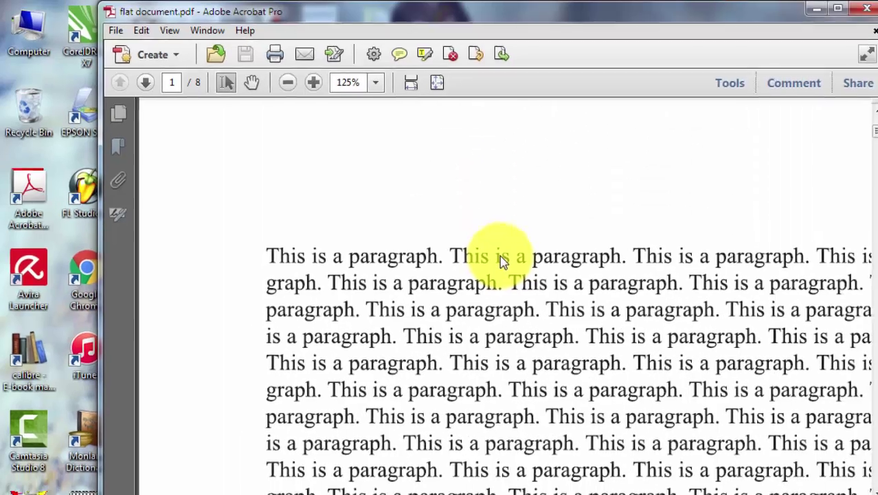
{"action": "scroll", "coordinate": [500, 256], "scroll_direction": "up", "scroll_amount": 2}
{"action": "scroll", "coordinate": [500, 256], "scroll_direction": "down", "scroll_amount": 5}
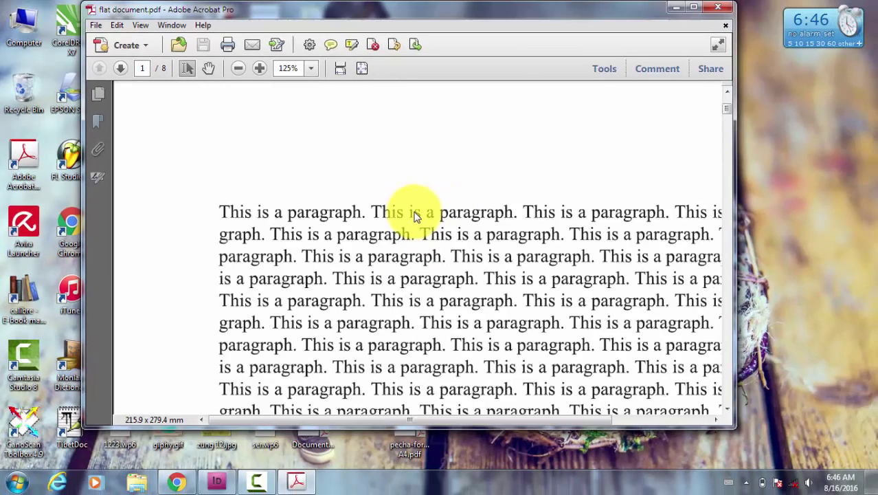
{"action": "scroll", "coordinate": [416, 217], "scroll_direction": "down", "scroll_amount": 1}
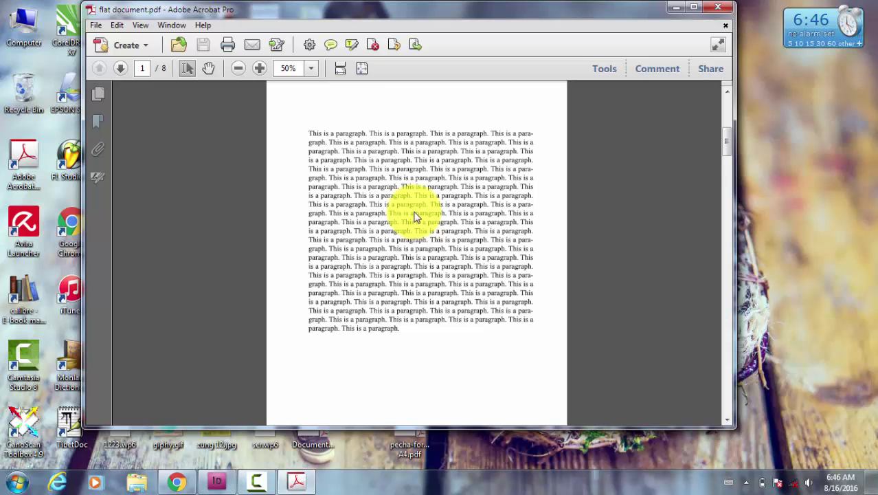
{"action": "key", "text": "ctrl+minus"}
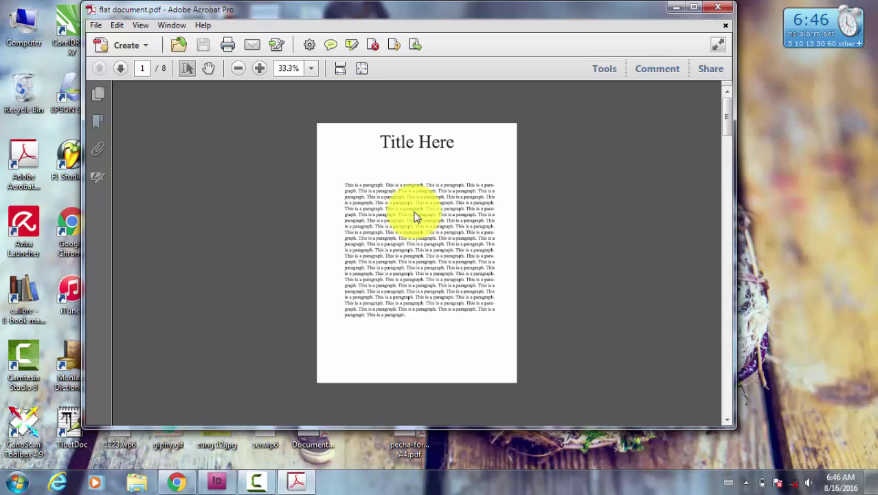